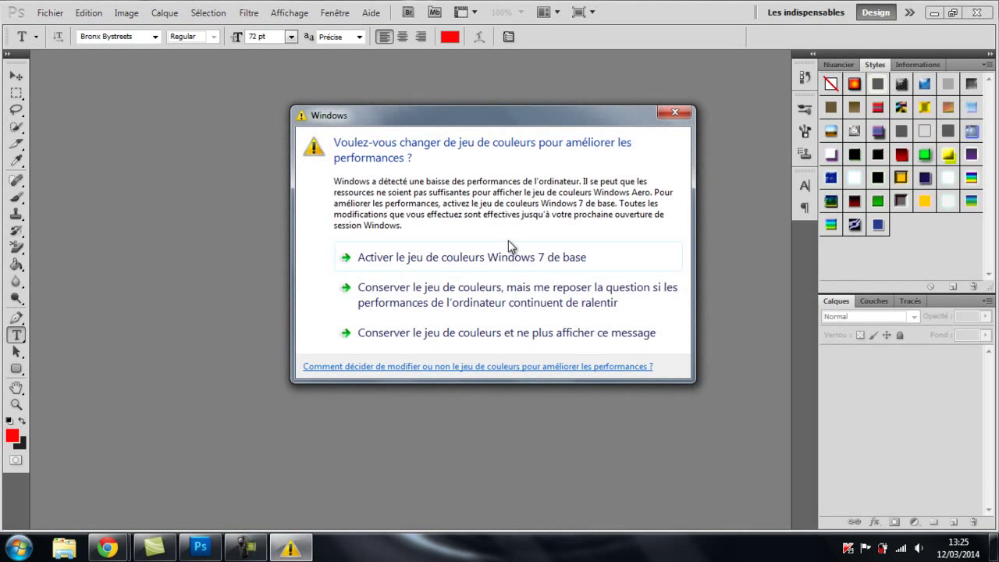
Move the Windows colour-scheme warning aside and close it, then drag its reappearance aside
drag(491, 117, 400, 227)
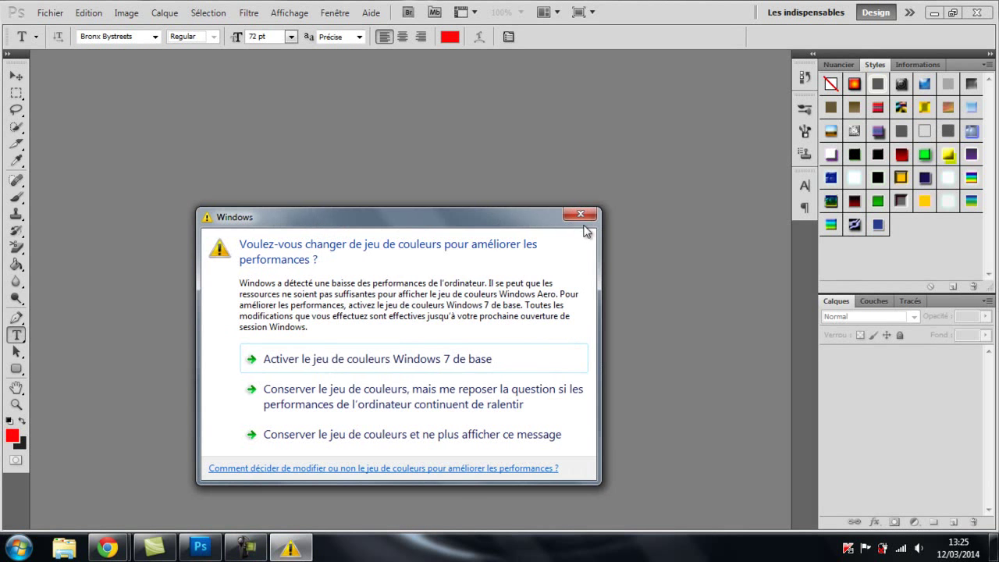
click(570, 223)
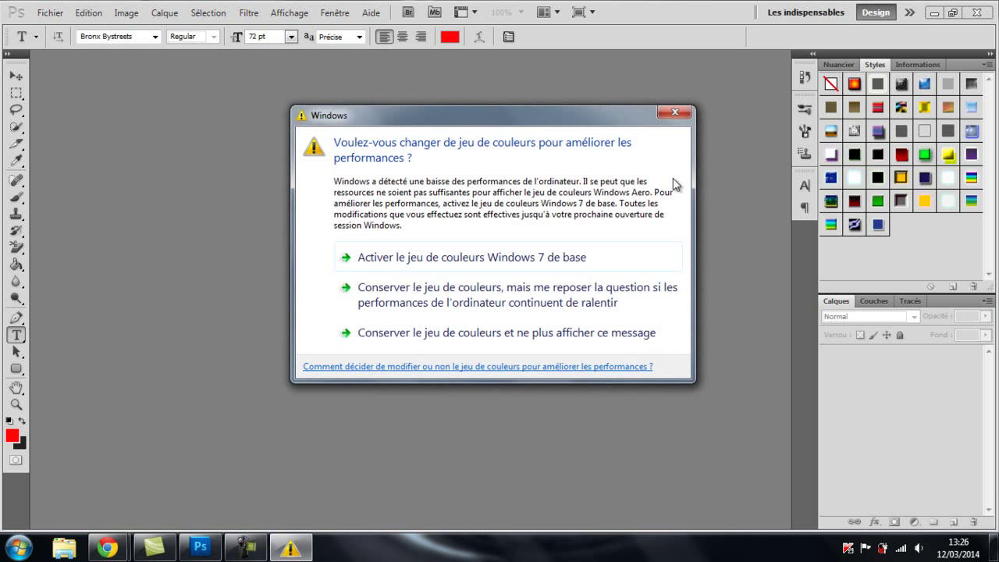
drag(520, 127, 492, 189)
click(652, 182)
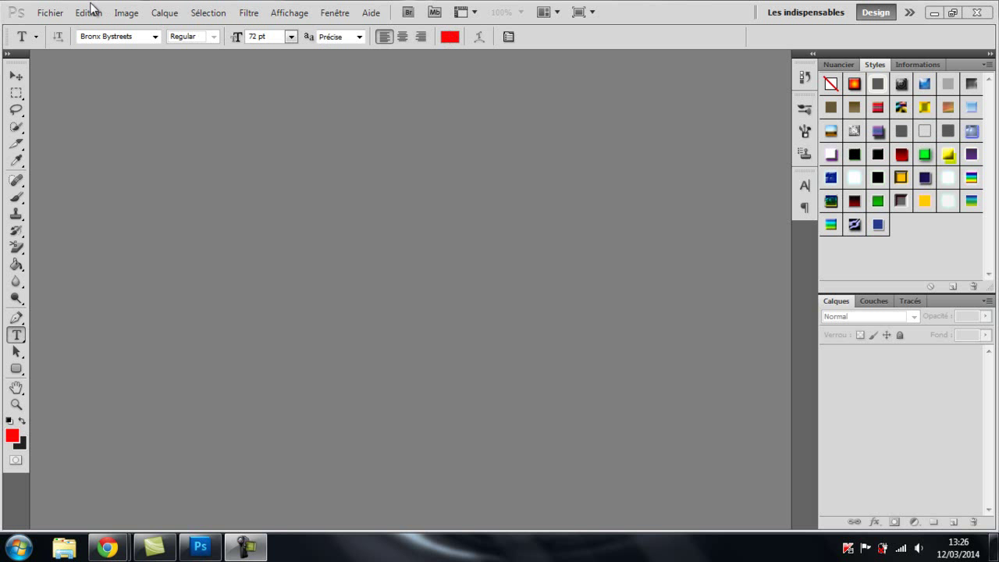
click(52, 14)
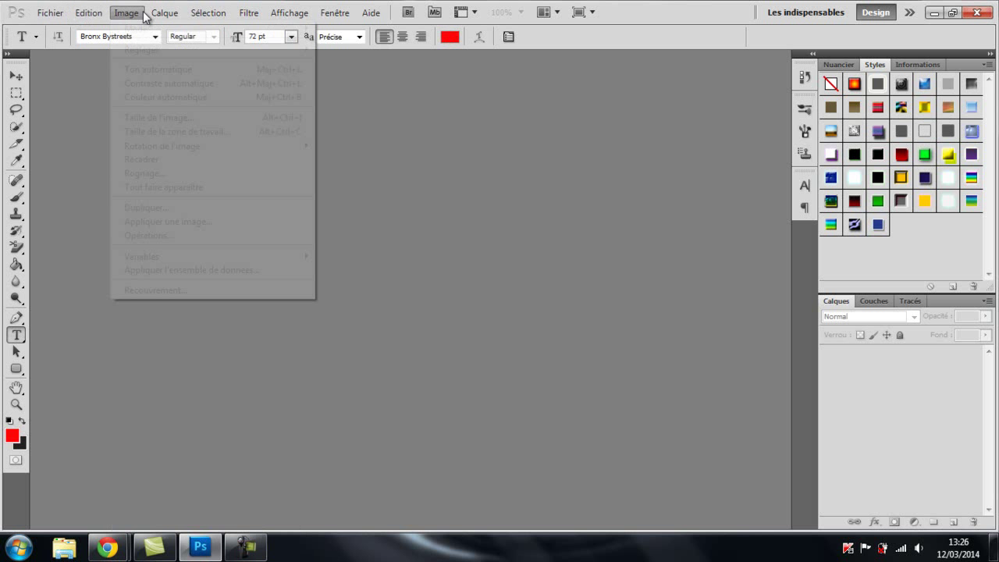
click(164, 13)
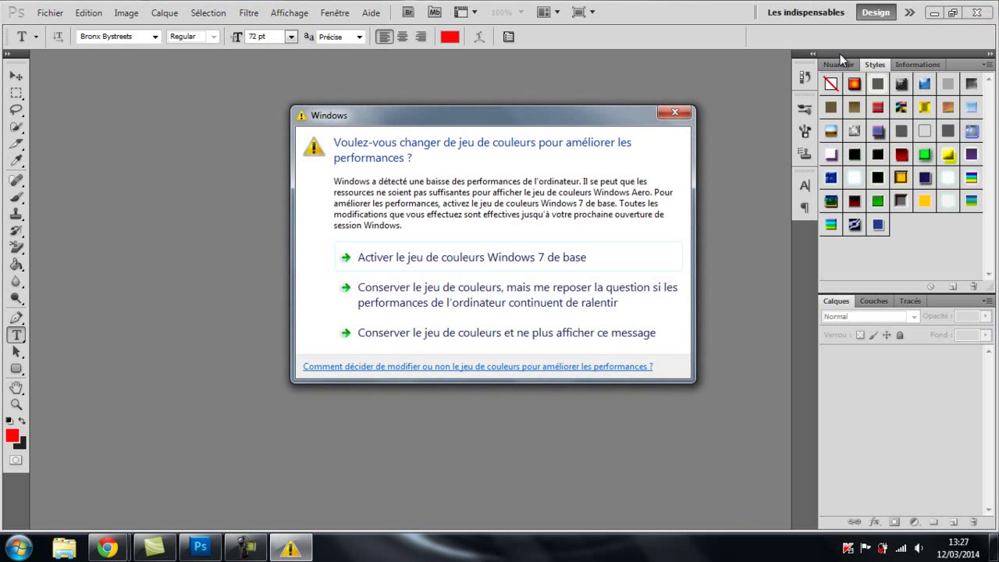
Close the reappeared Windows colour-scheme warning with its X button
click(673, 113)
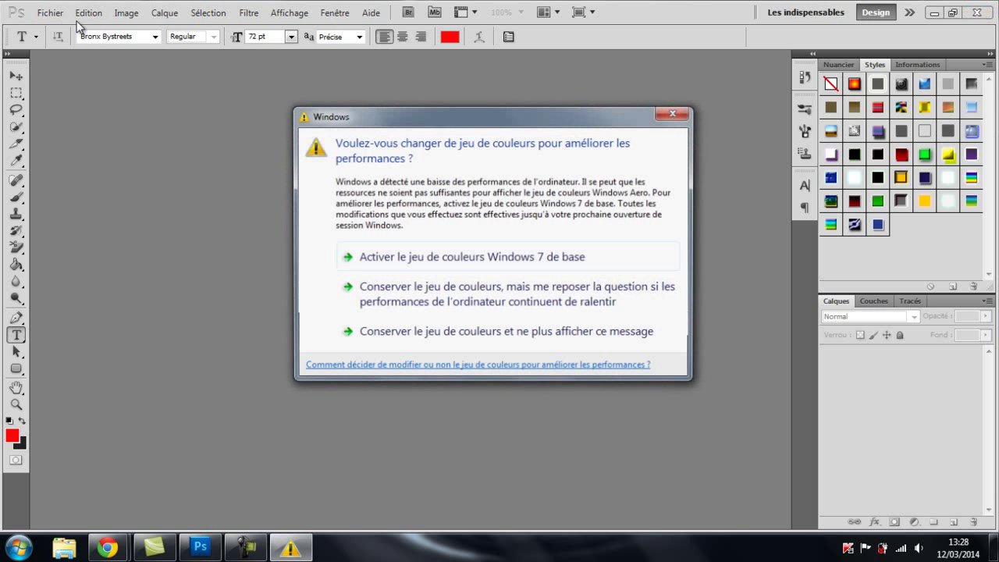
Close the warning, browse the toolbox tool groups, and settle on the Goutte d'eau (Blur) tool
click(672, 114)
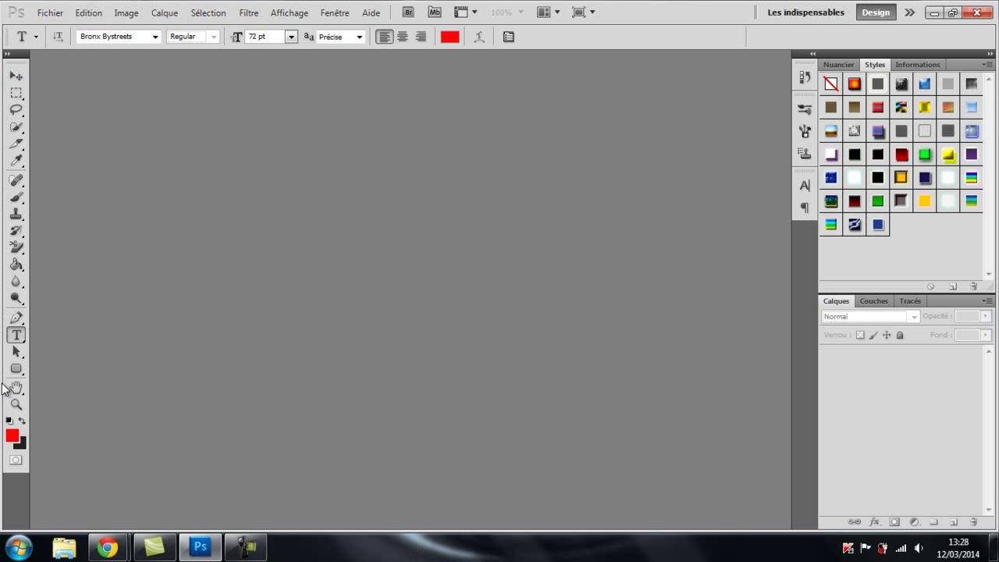
click(17, 197)
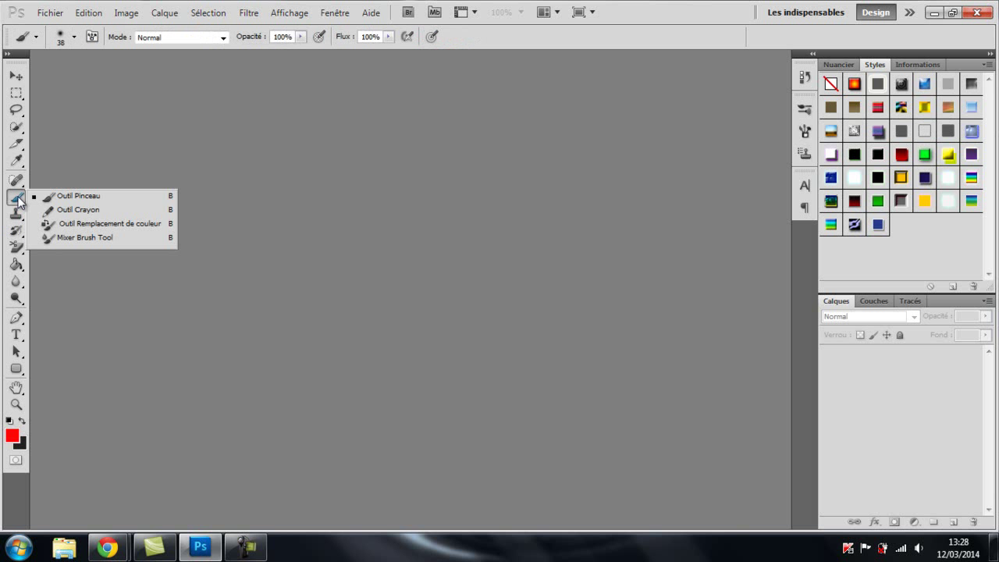
click(14, 181)
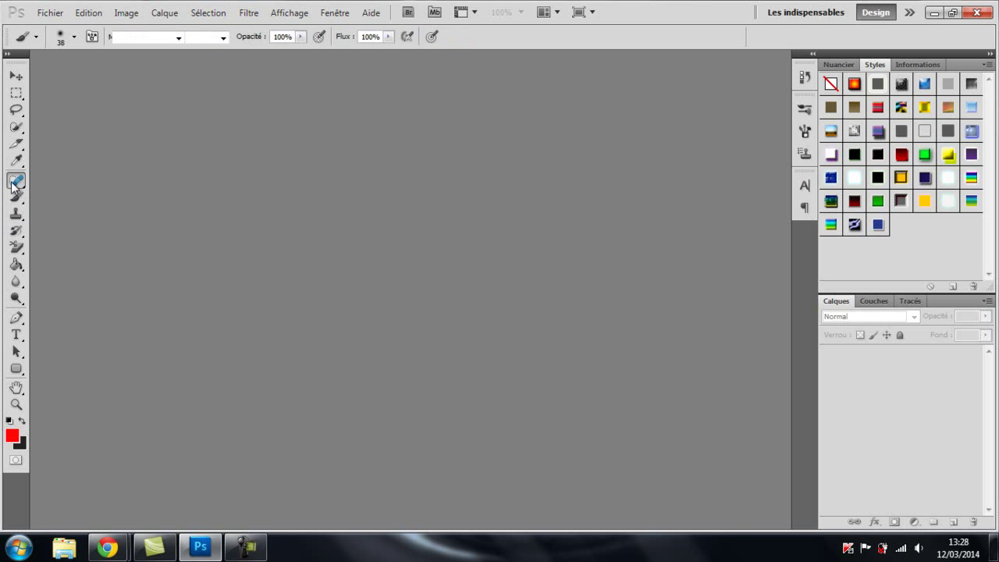
click(15, 160)
click(16, 142)
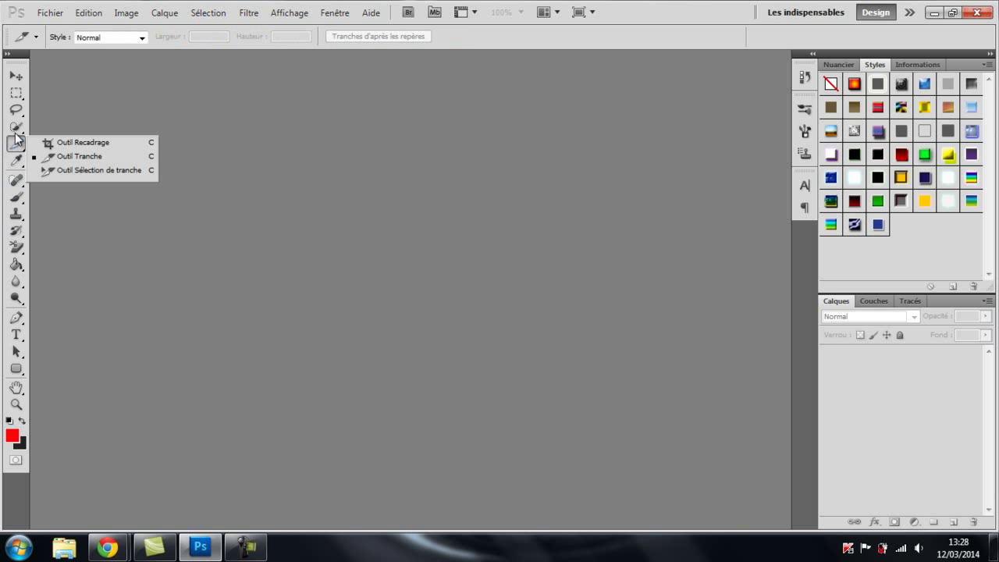
click(16, 125)
click(16, 108)
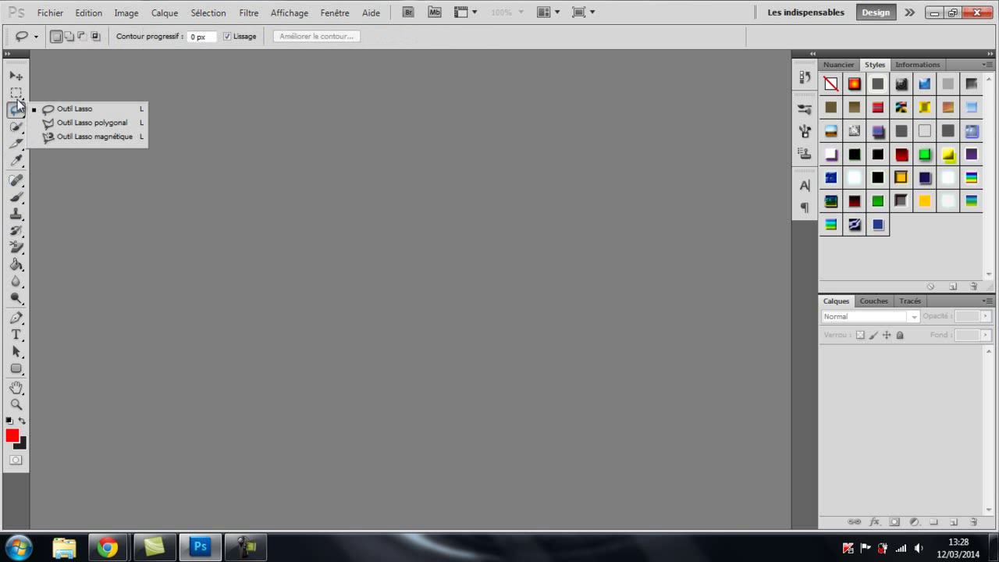
click(17, 297)
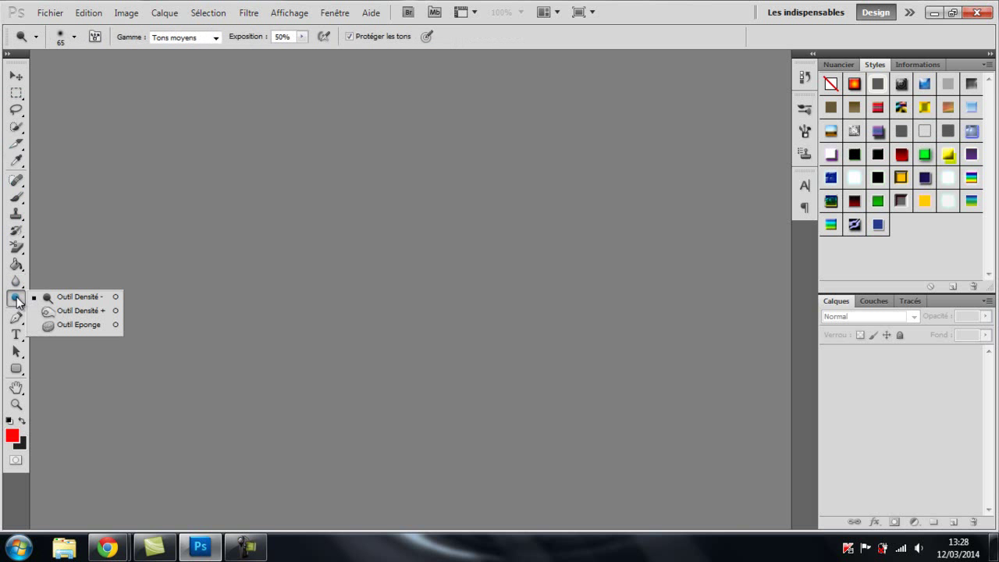
click(17, 281)
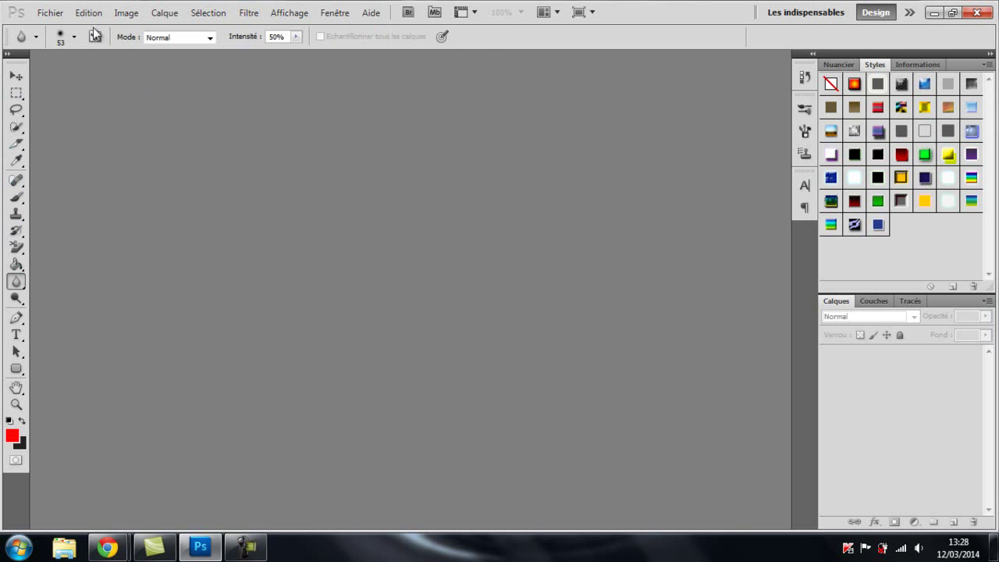
click(49, 12)
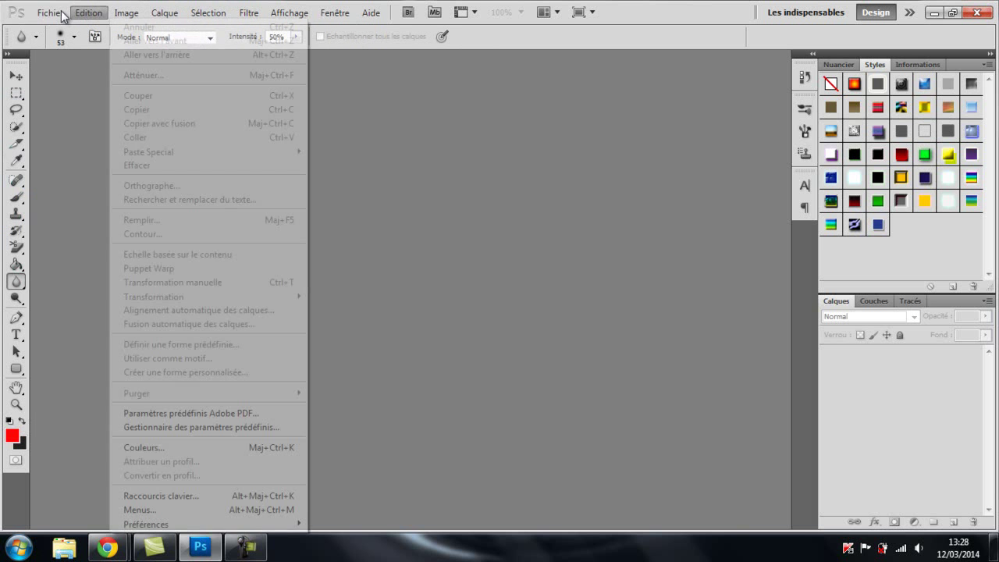
click(164, 13)
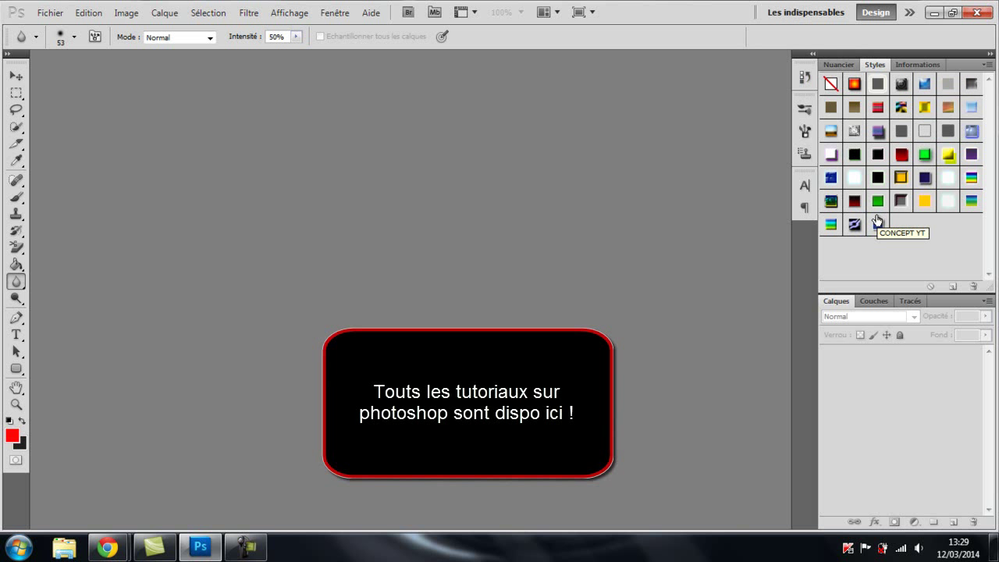
Show the Nuancier swatches after checking Informations, and expand then collapse the Brush panel
click(830, 65)
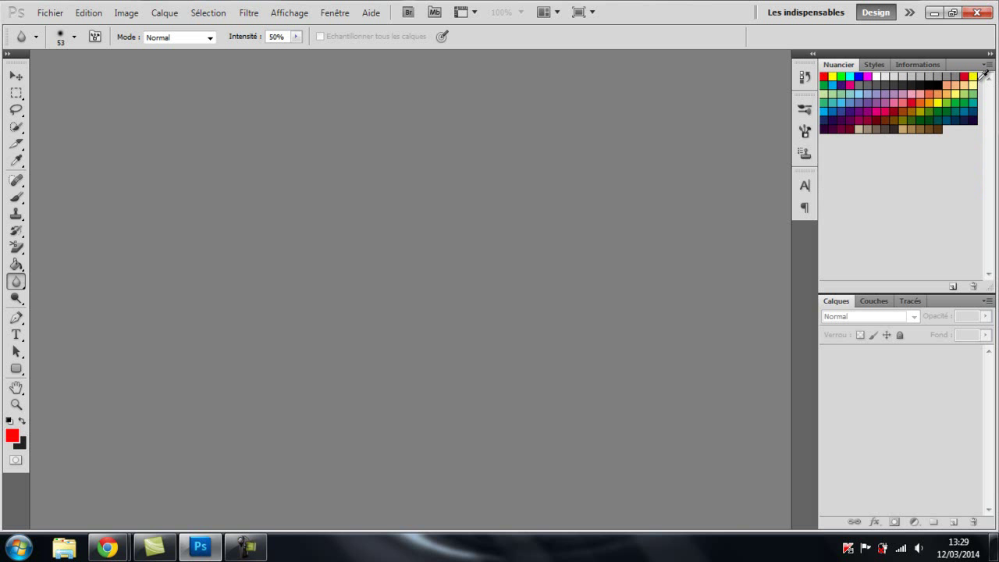
click(910, 66)
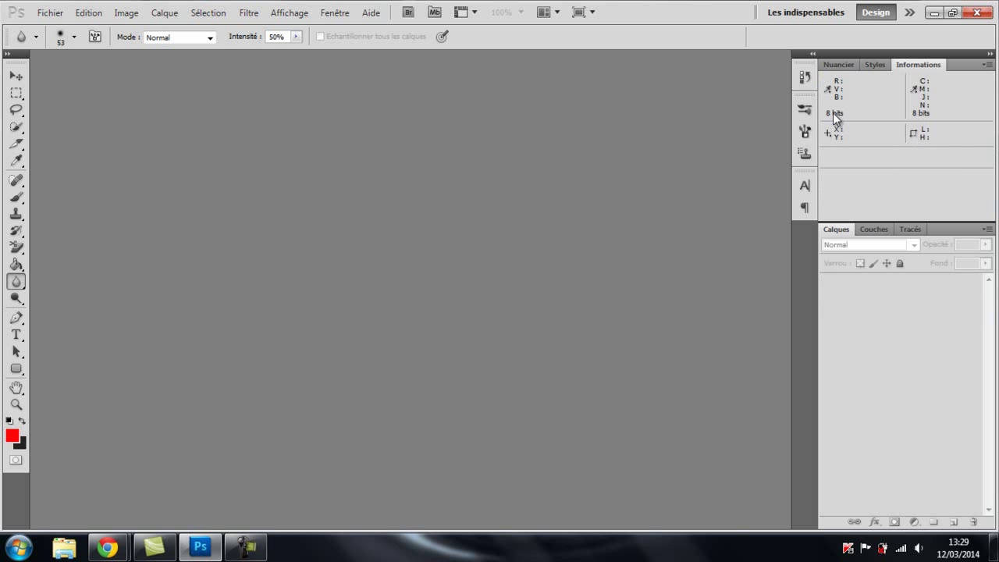
click(839, 64)
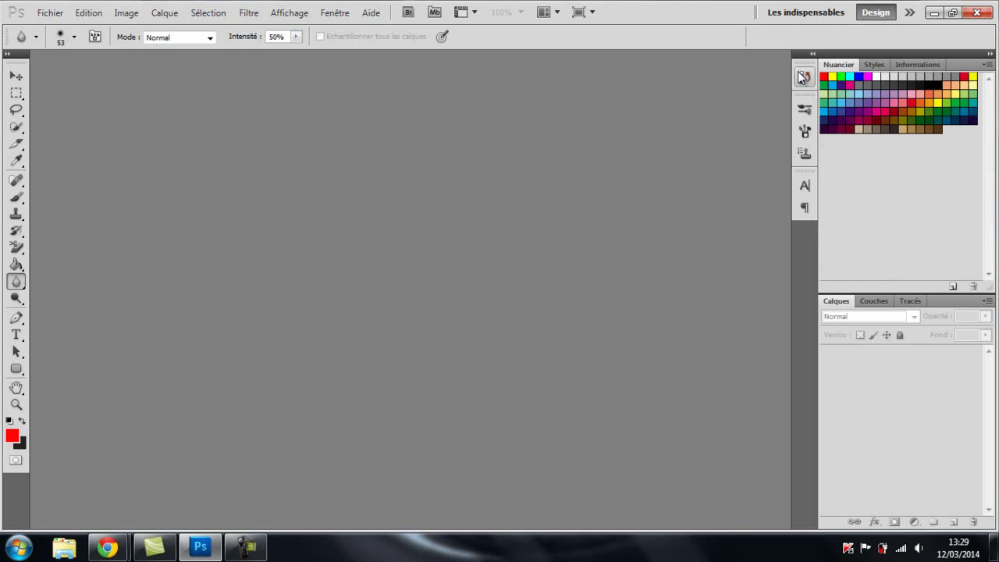
click(807, 132)
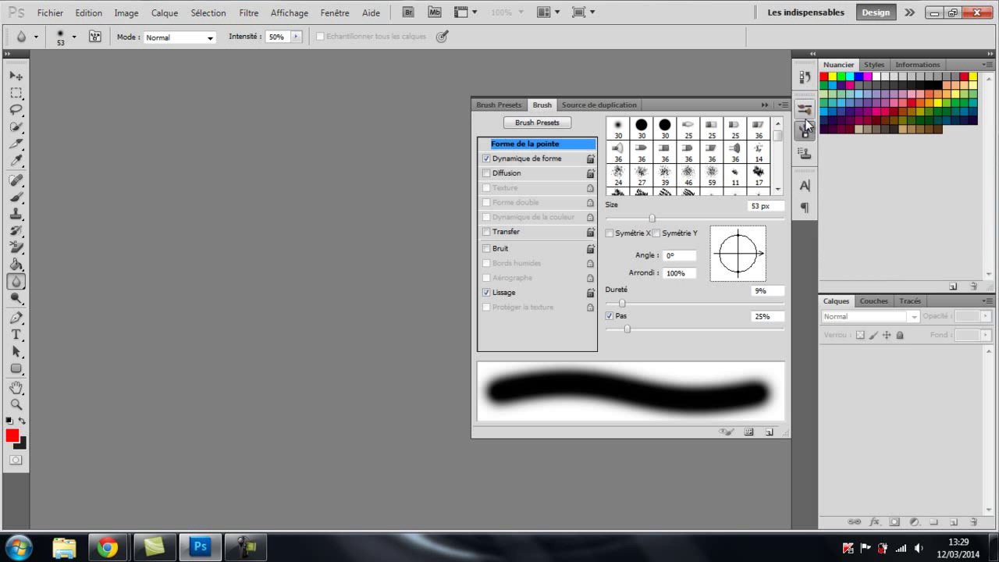
click(765, 106)
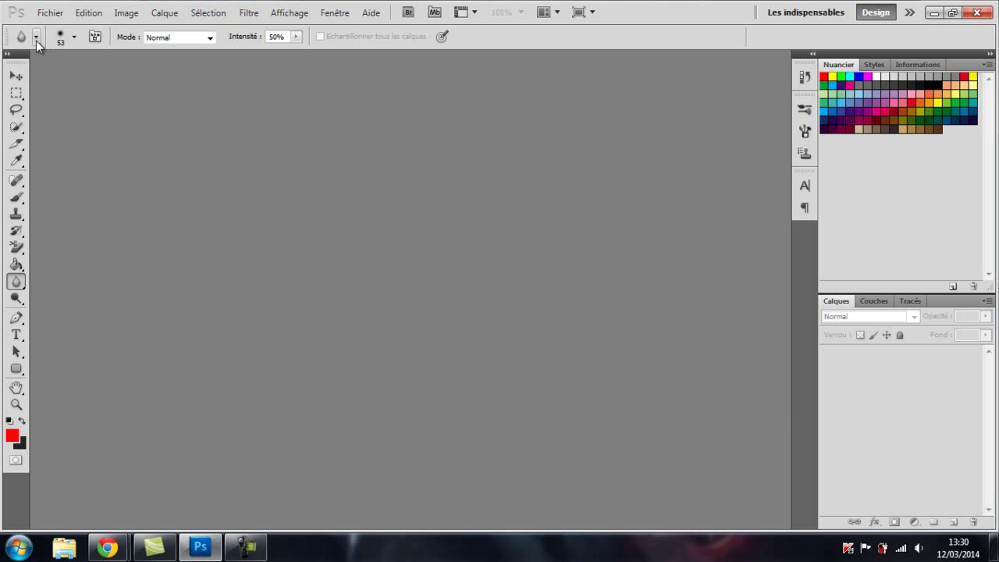
Peek at the tool presets and try the Move, Lasso and selection tools
click(35, 37)
click(16, 75)
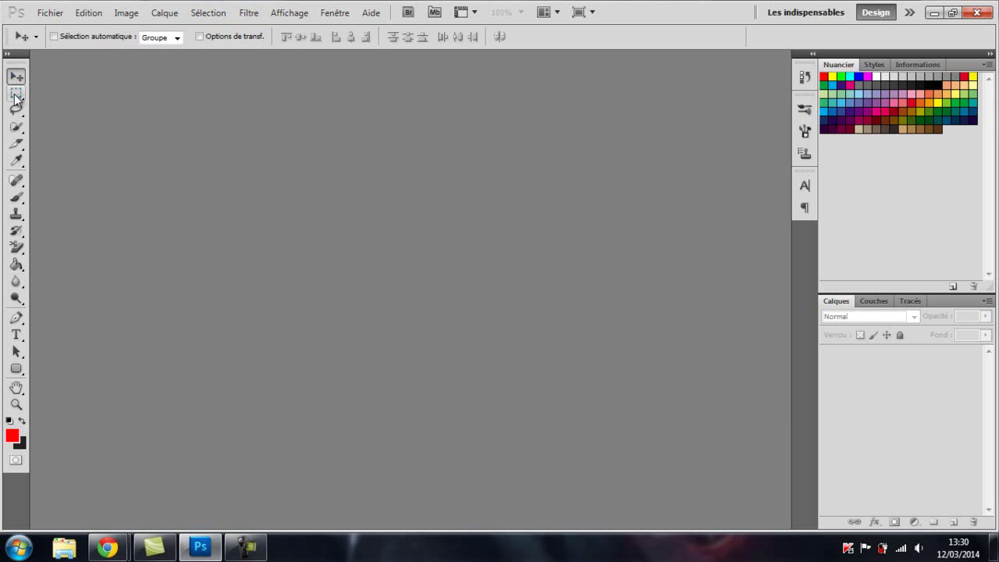
click(16, 110)
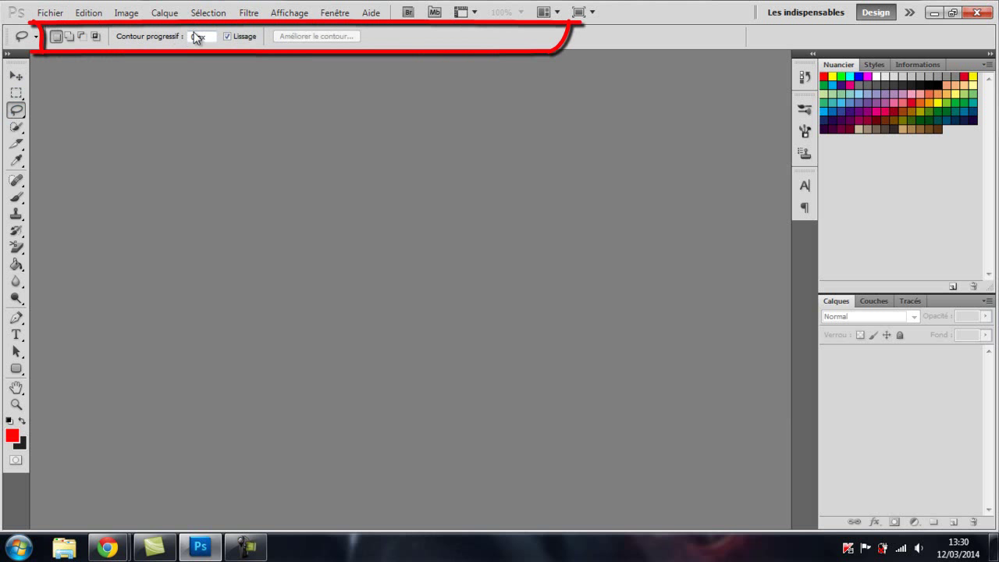
click(16, 76)
click(16, 109)
click(15, 127)
Cycle through the crop, retouching and painting tools, ending on the Move tool
click(16, 143)
click(16, 179)
click(15, 196)
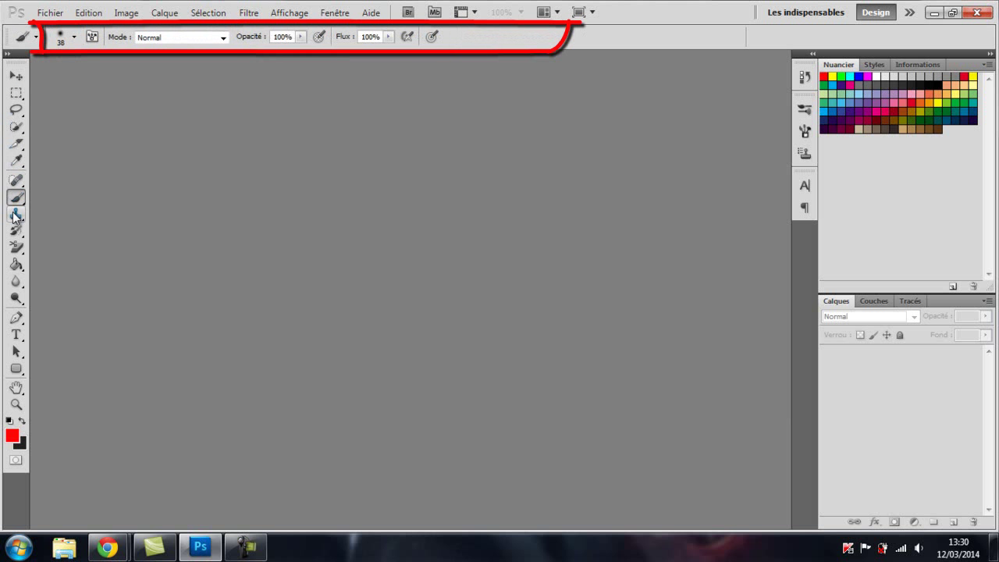
click(15, 231)
click(18, 79)
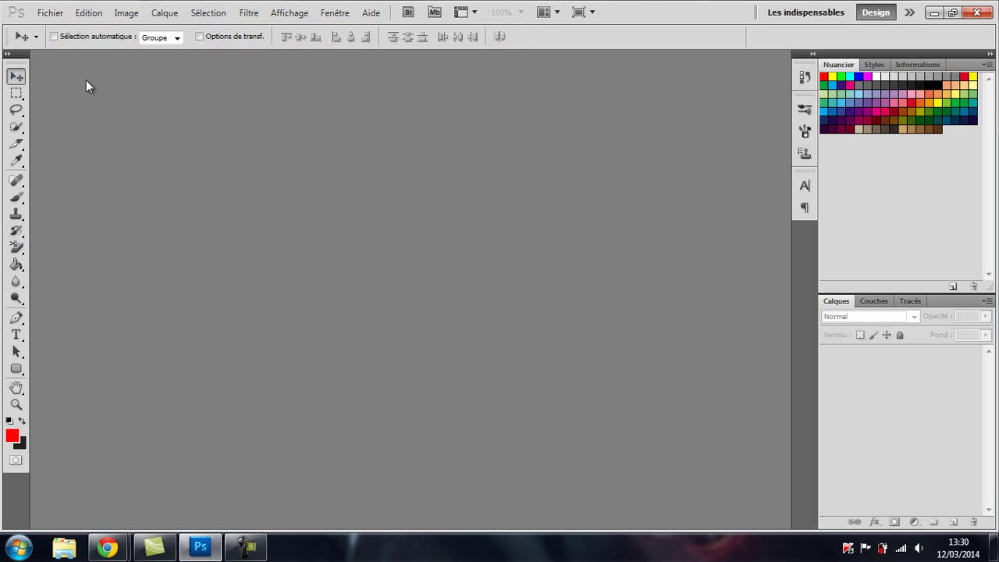
Create a new white 1280 × 720 pixel document at 72 ppi
click(50, 13)
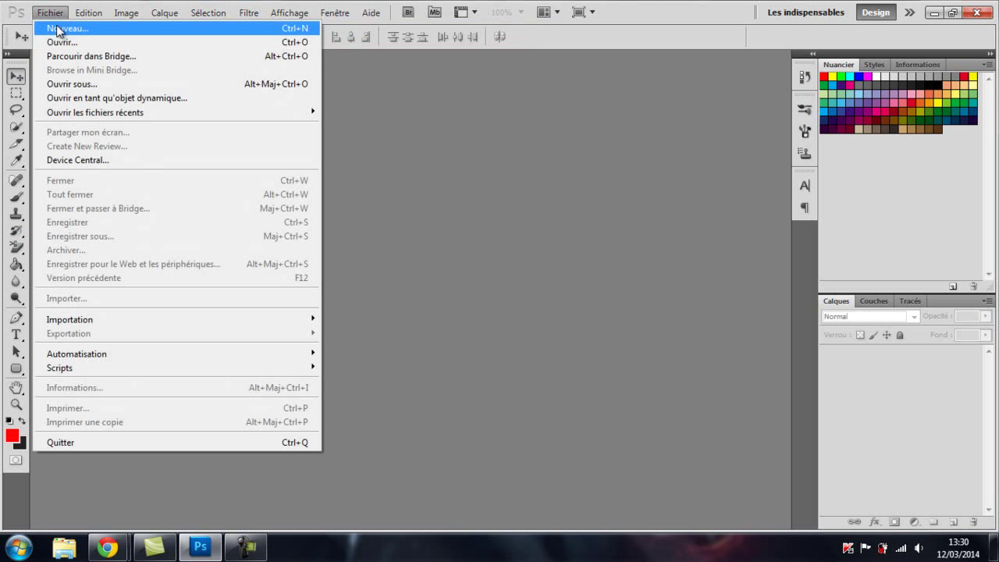
click(62, 28)
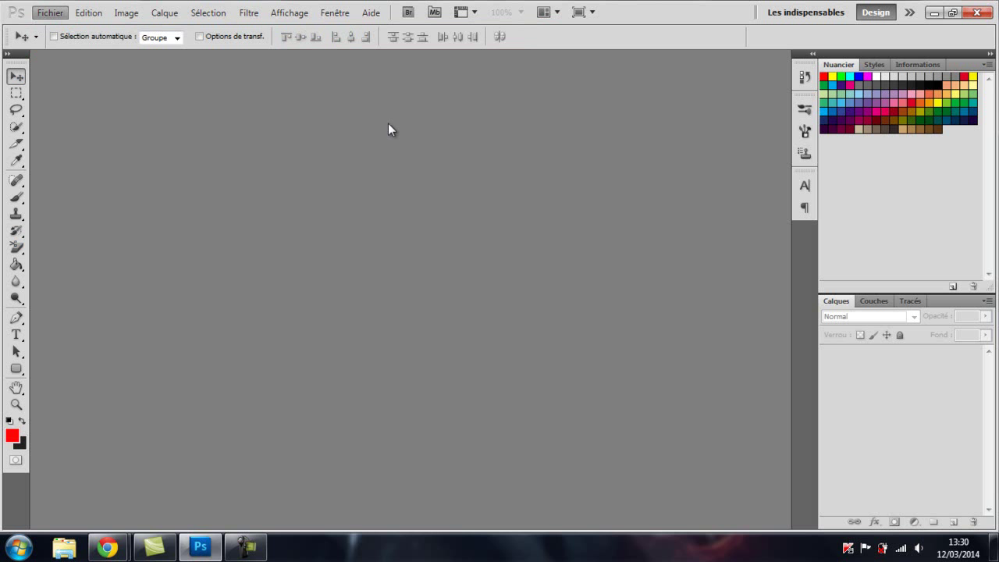
key(ctrl+n)
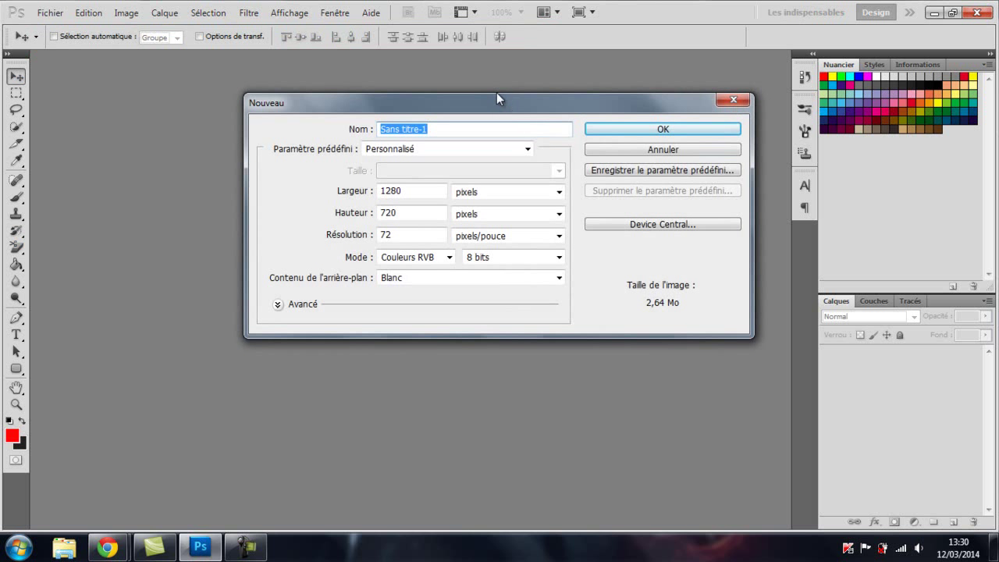
drag(497, 94, 297, 69)
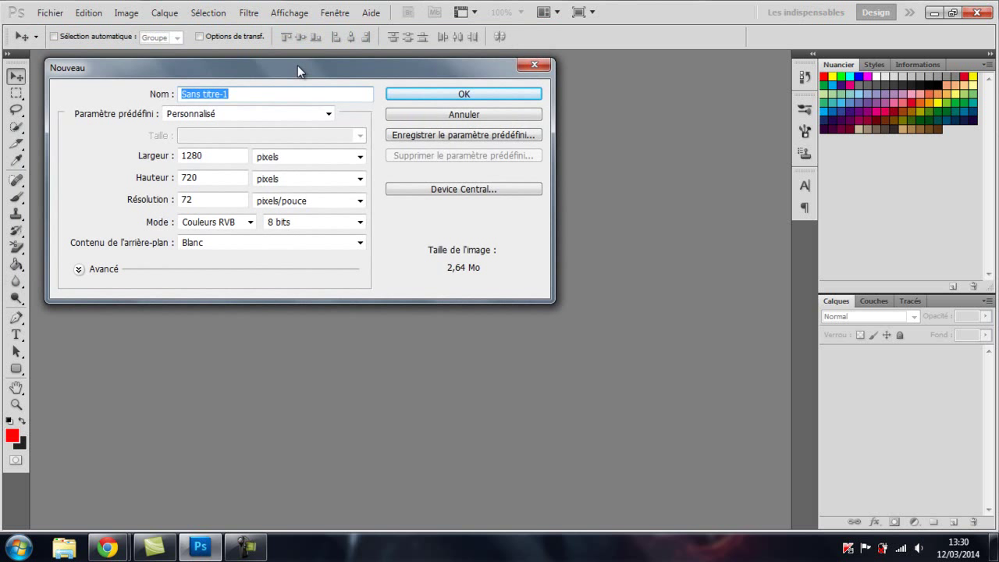
click(246, 156)
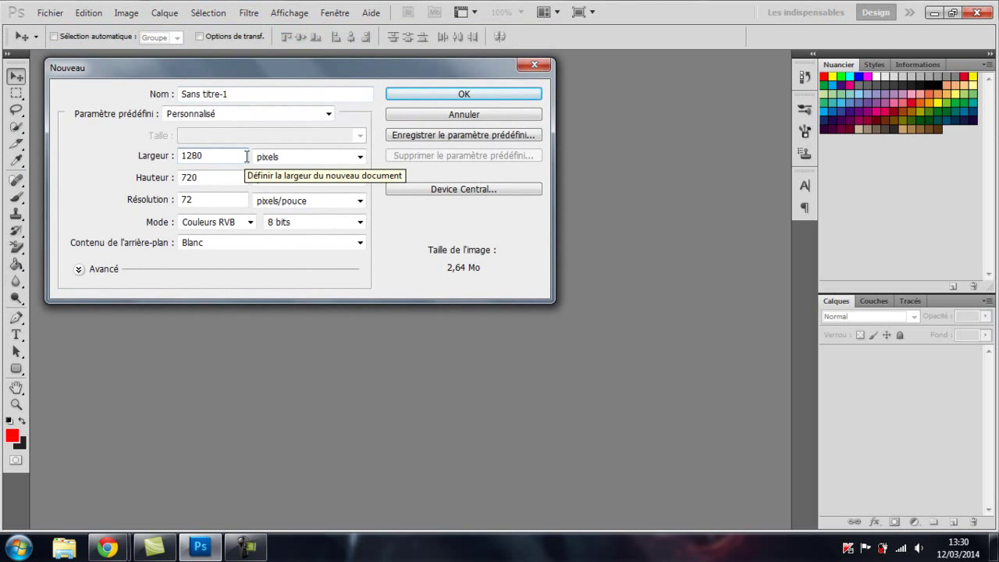
key(Return)
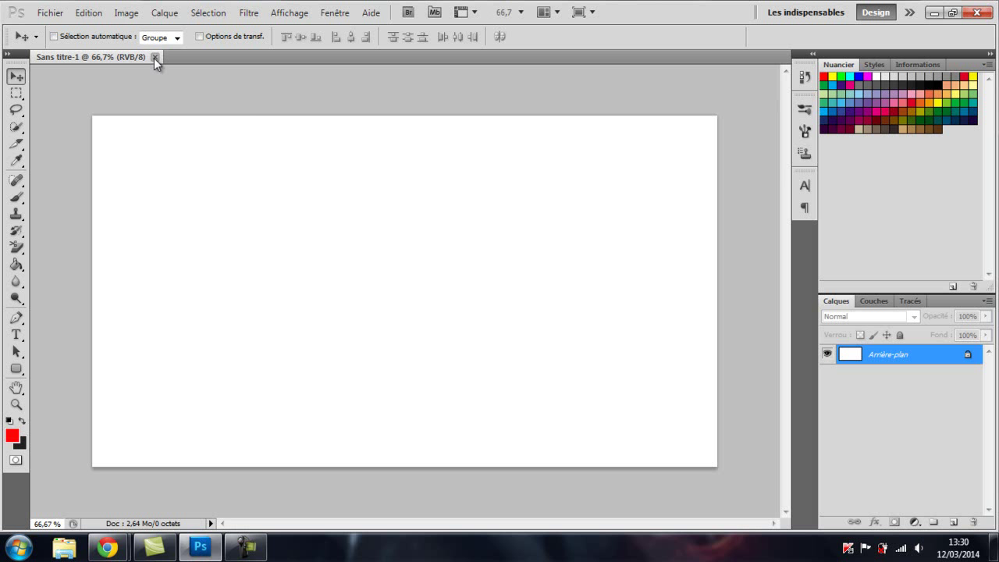
Resize the image to 500 pixels wide with proportions kept, giving 500 × 281
click(66, 17)
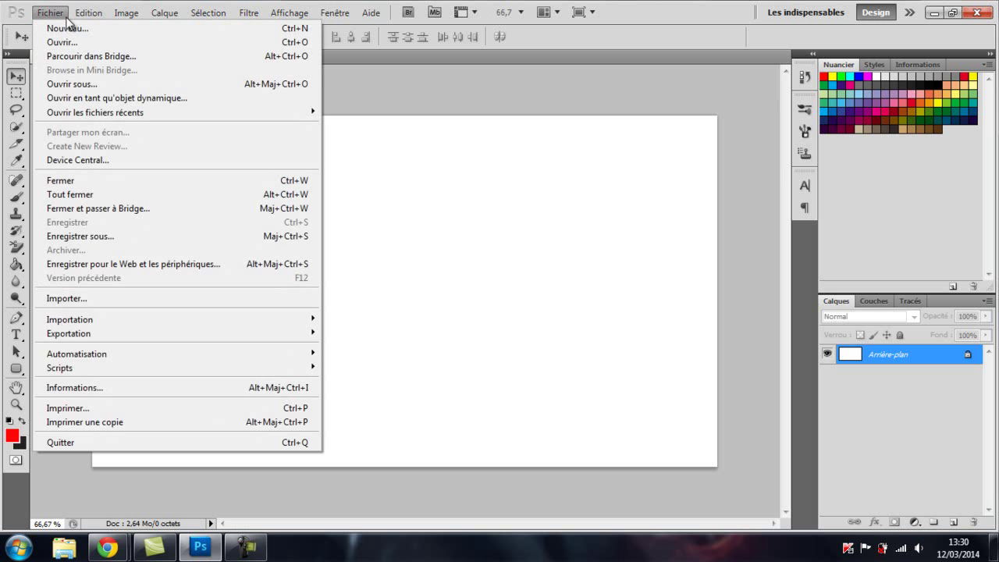
click(66, 15)
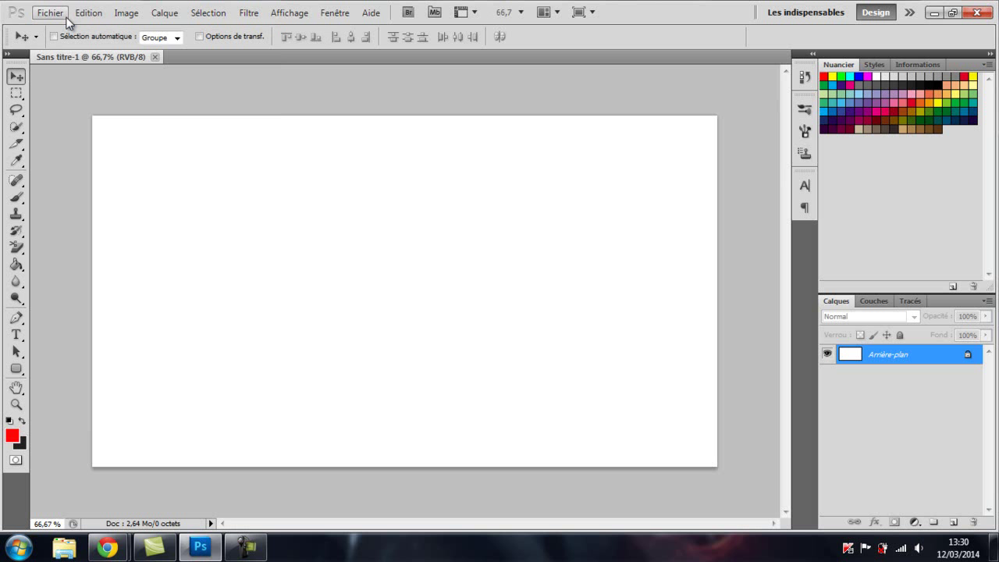
click(134, 16)
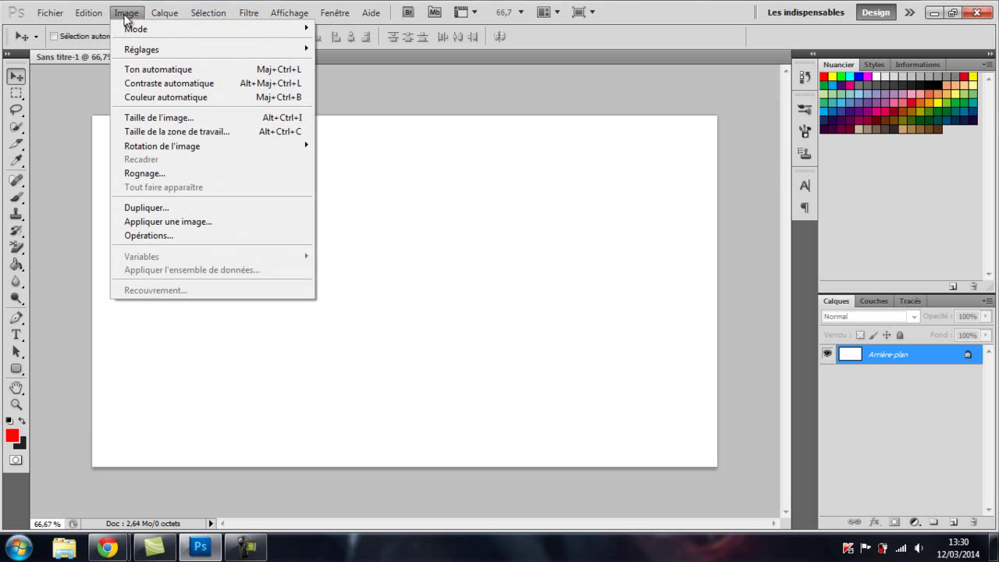
click(137, 119)
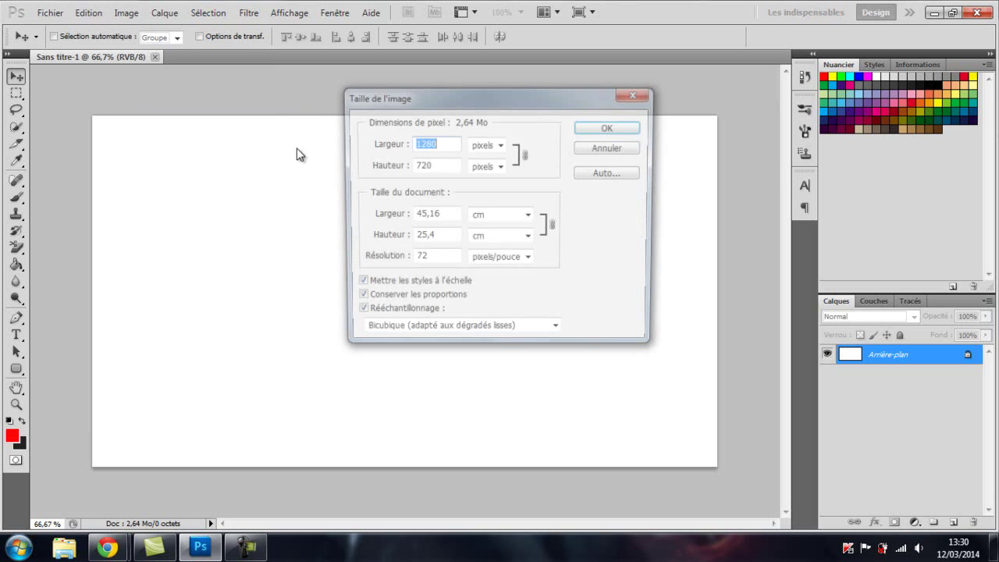
text(500)
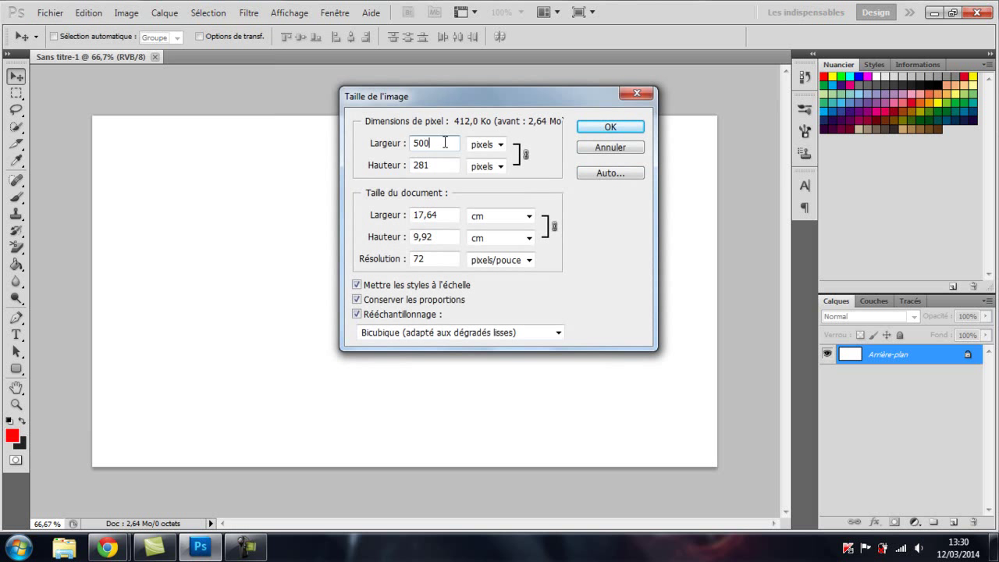
key(Return)
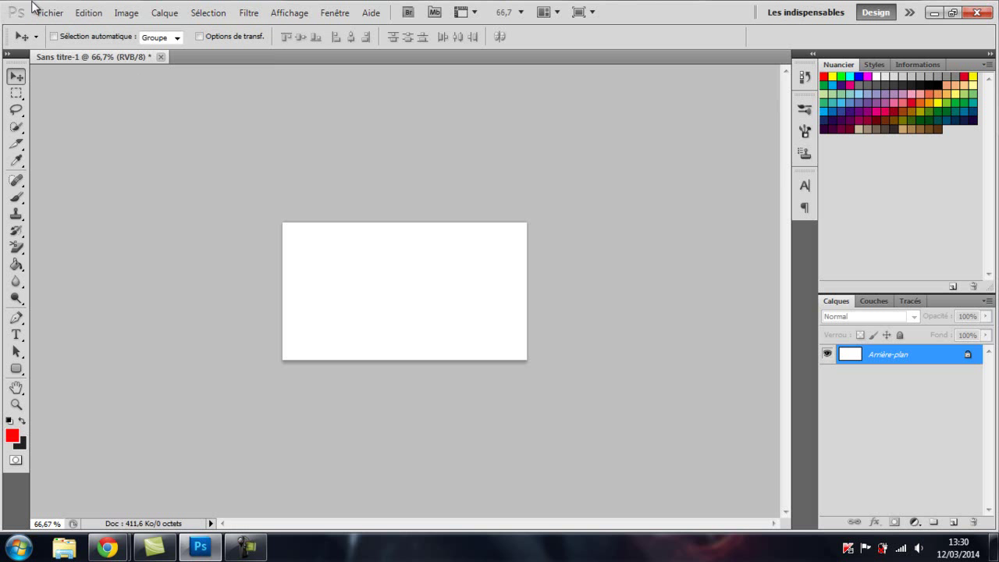
Create a second new document with Largeur 500 and Hauteur 500 pixels
click(60, 17)
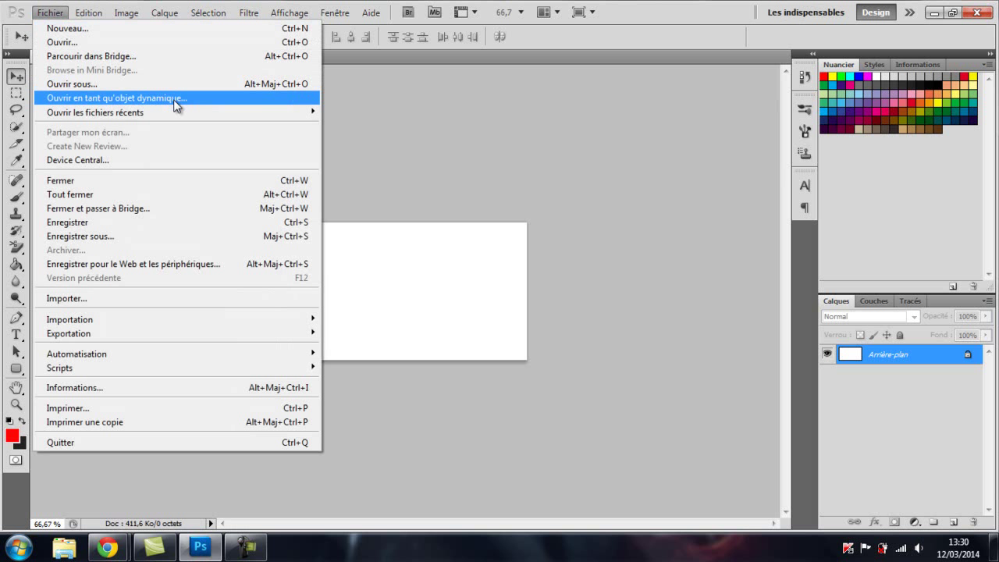
click(70, 31)
double_click(217, 154)
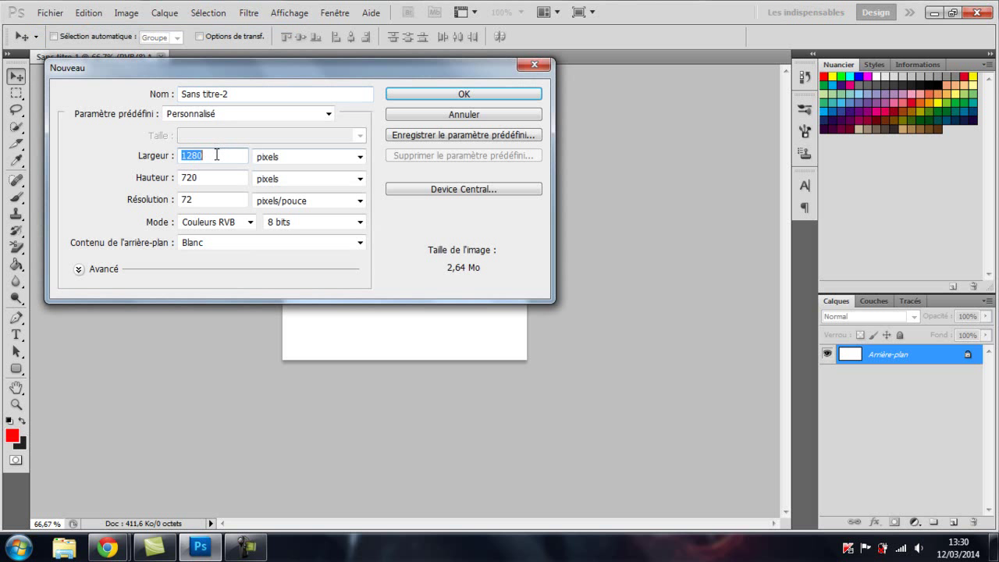
text(500)
key(Tab)
key(Tab)
text(500)
key(Return)
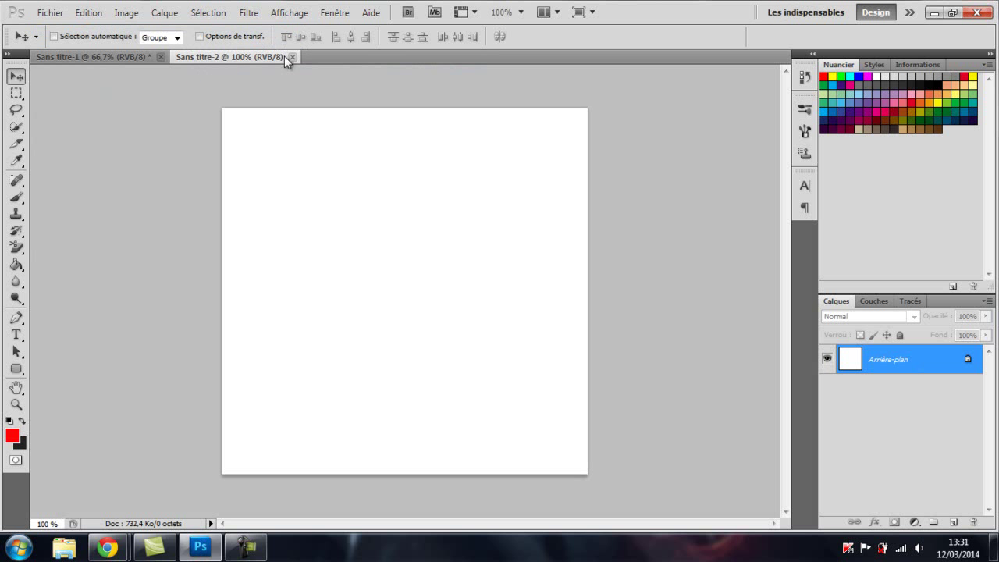
Zoom the 500 × 500 document to 200%, back to 100%, then scroll-zoom to 75.1%
click(520, 13)
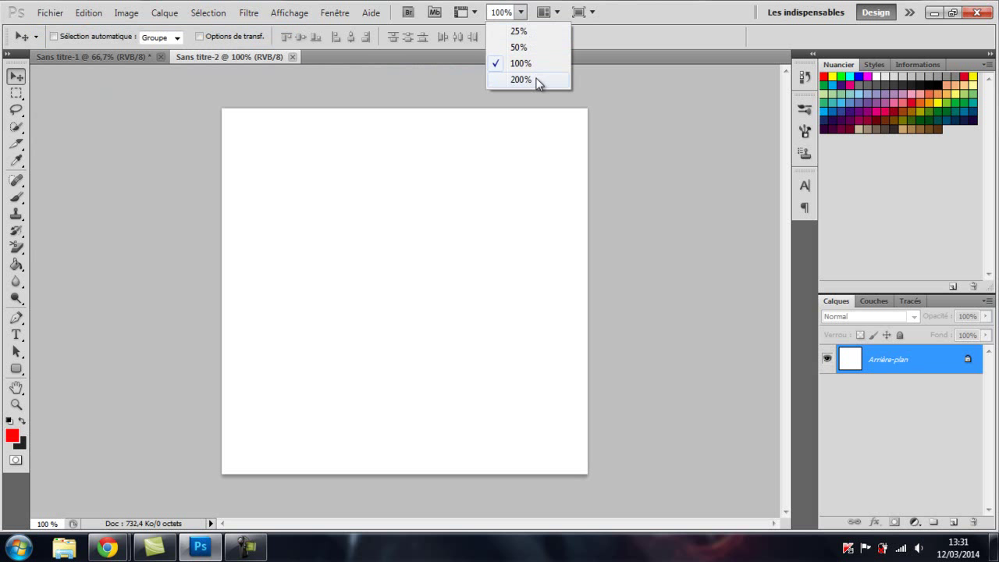
click(534, 79)
click(521, 12)
click(521, 65)
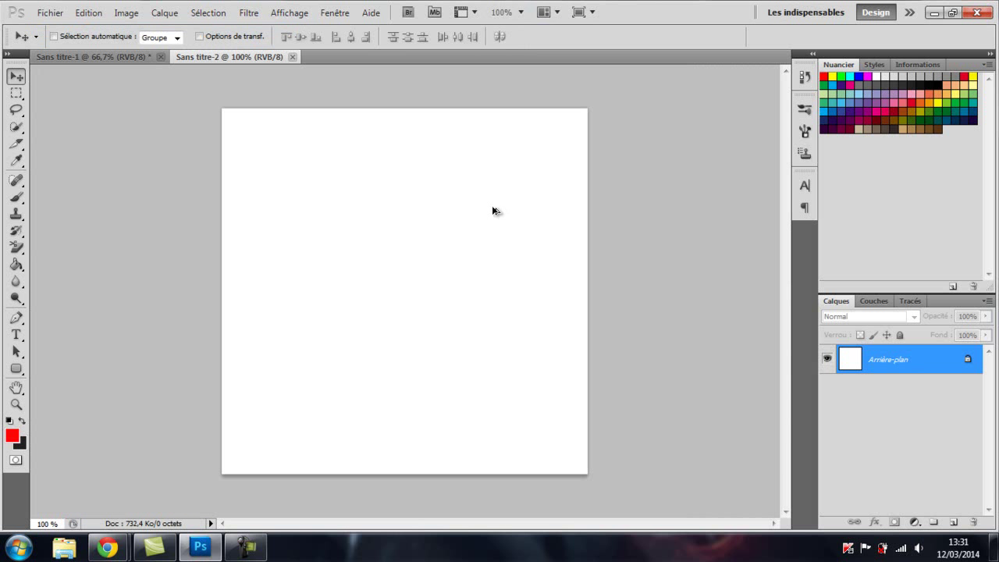
scroll(493, 210, up, 4)
scroll(492, 210, down, 3)
scroll(497, 210, up, 4)
scroll(497, 210, down, 1)
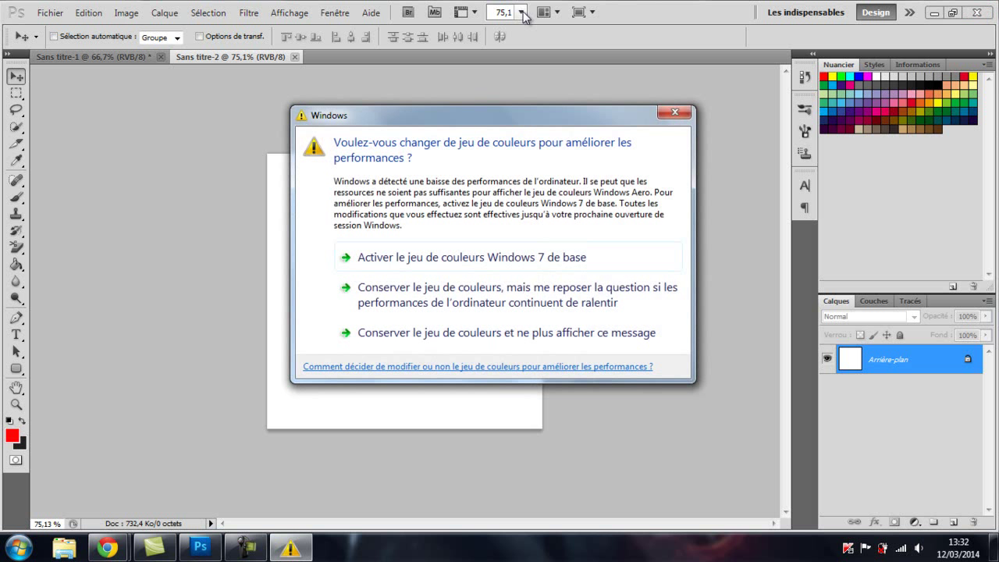
Close the colour-scheme warning, then drag its reappearance aside and close it too
click(680, 112)
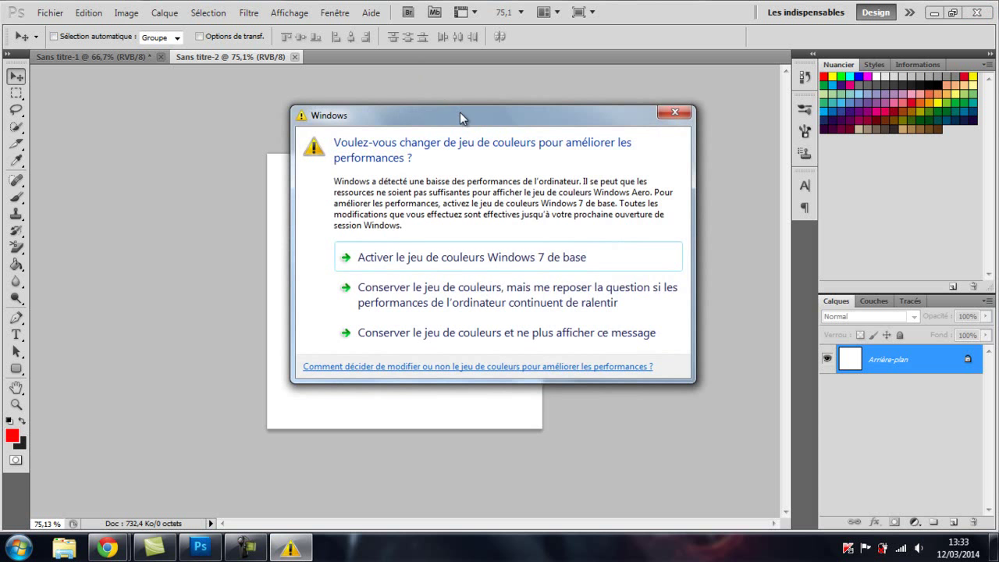
drag(460, 117, 354, 174)
click(567, 179)
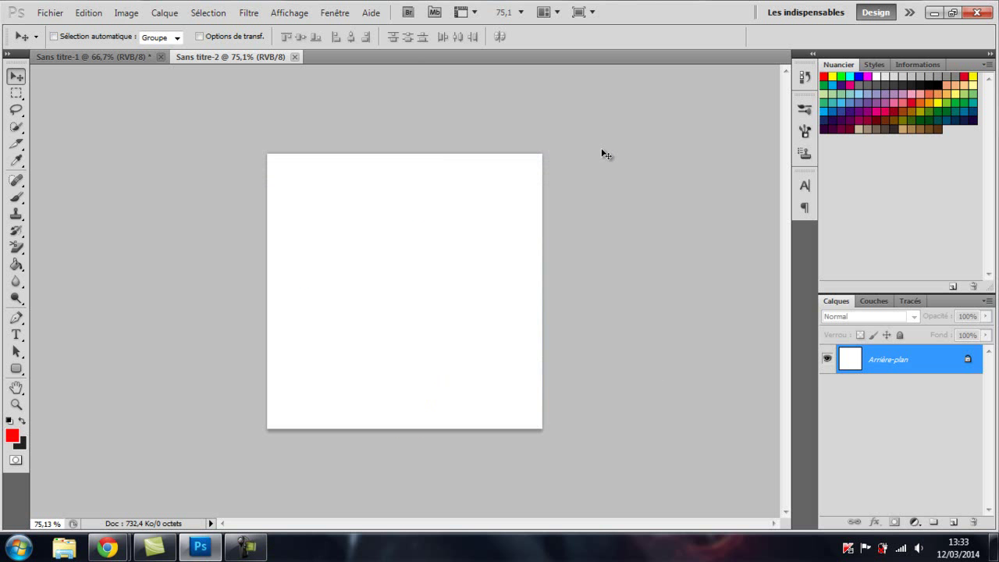